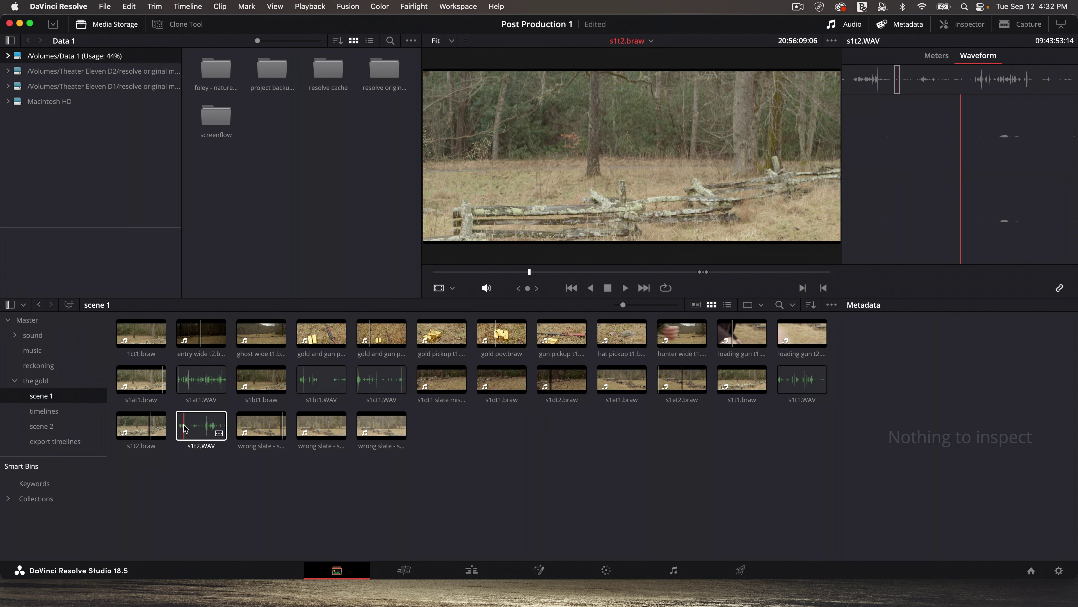
right_click(140, 425)
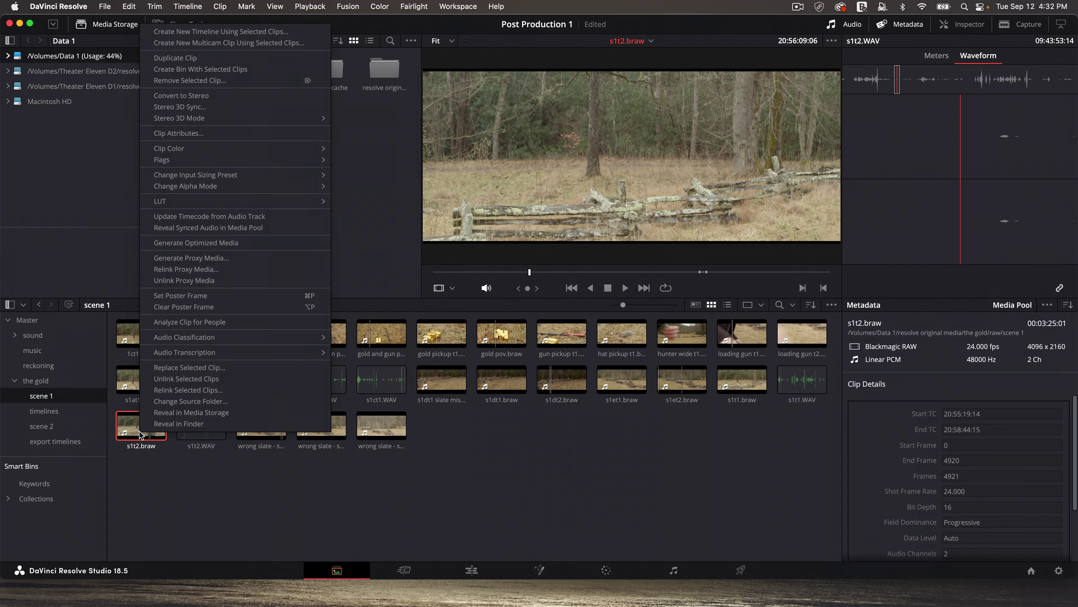
click(179, 132)
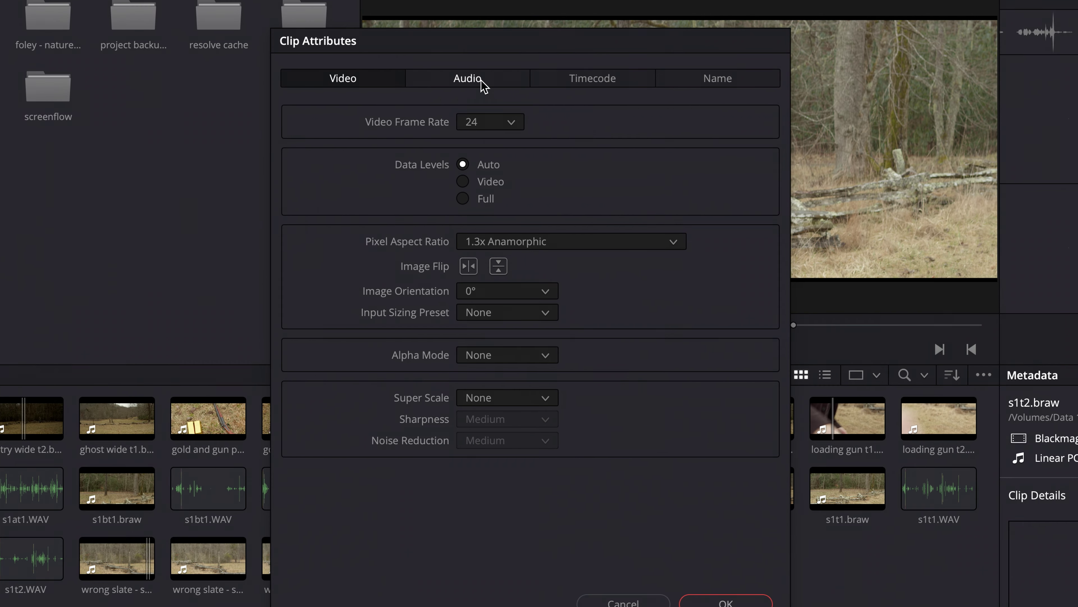
click(496, 113)
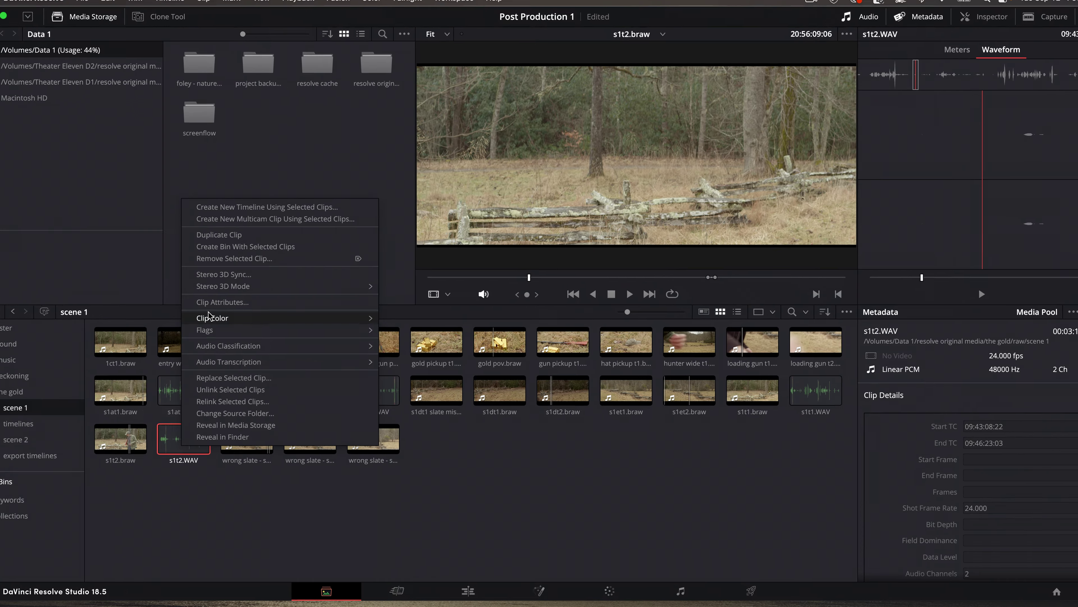
click(222, 301)
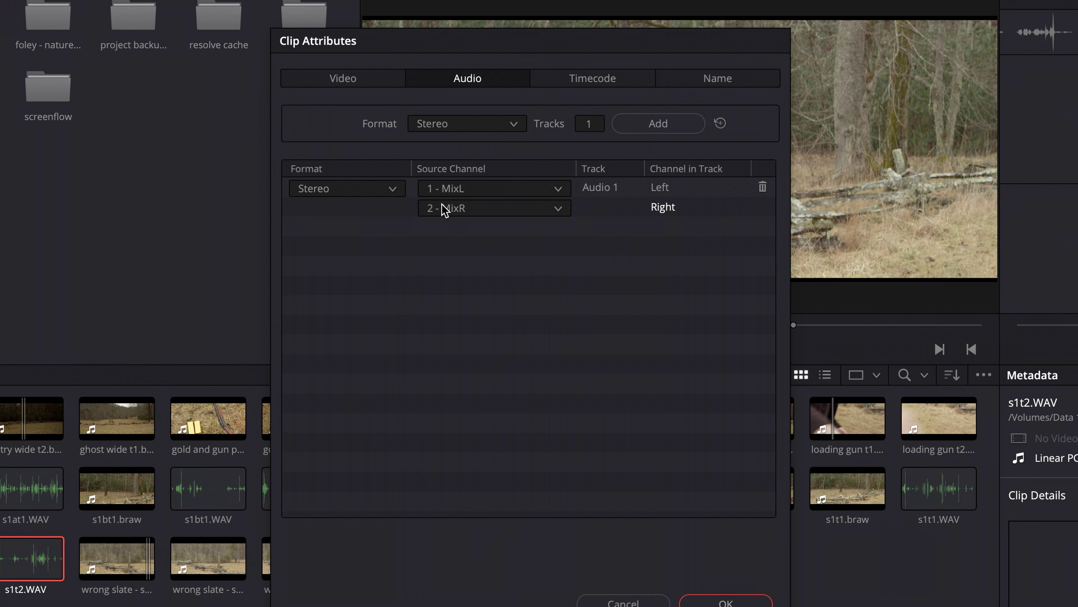
click(622, 602)
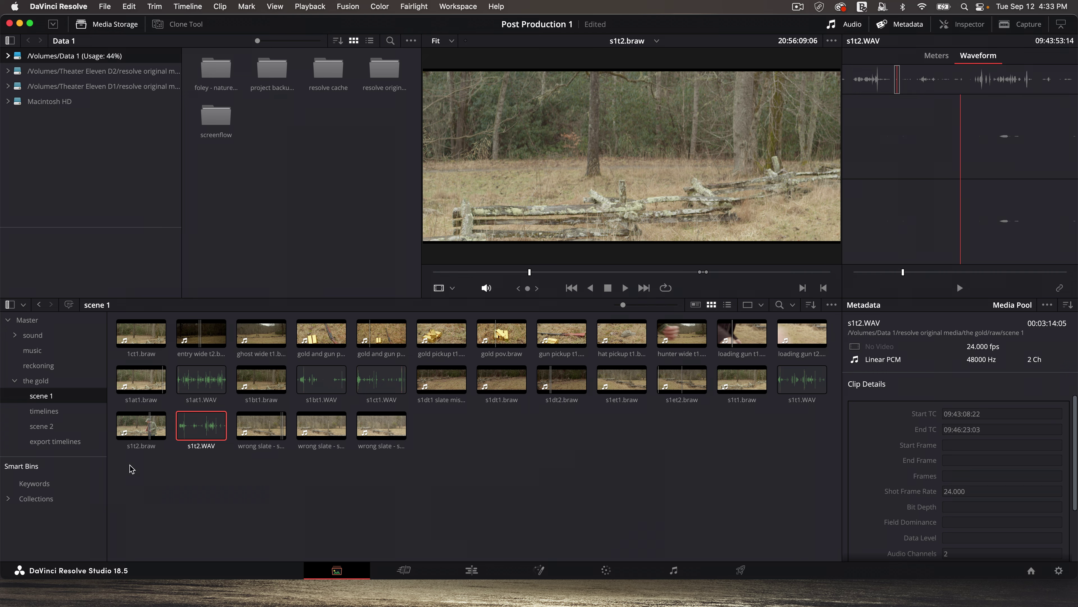
- Auto-sync s1t2.braw and s1t2.WAV based on waveform
click(141, 424)
super+click(201, 427)
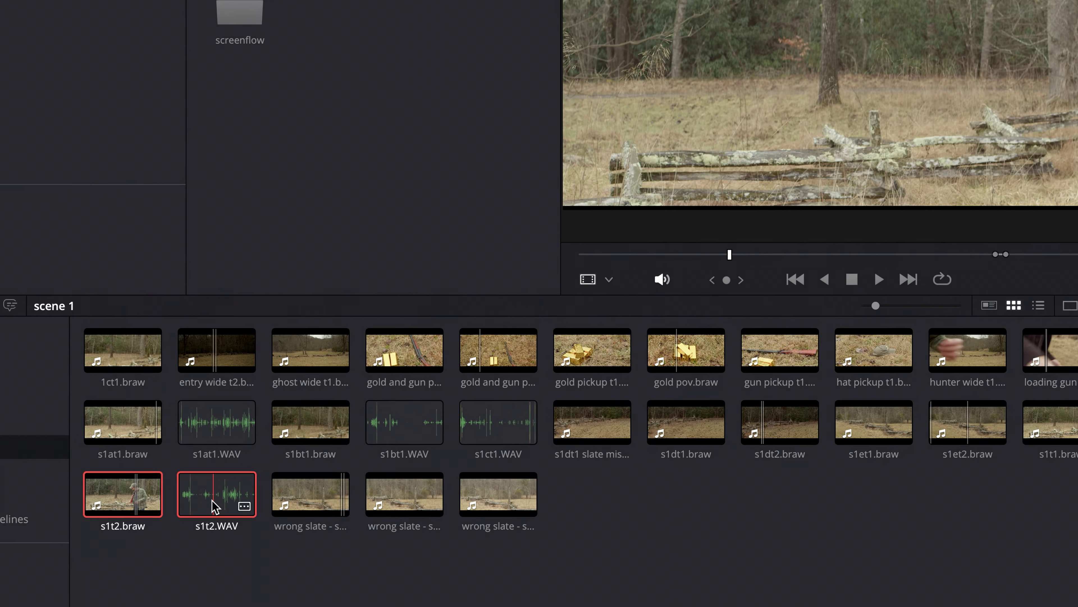
right_click(215, 506)
mouse_move(326, 215)
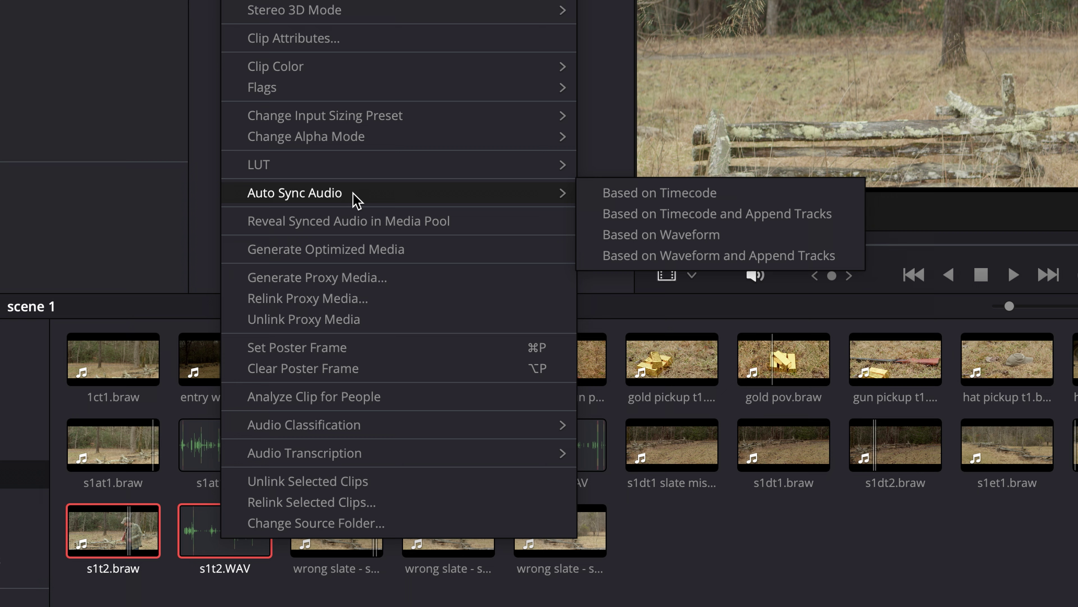
click(682, 241)
- Check s1t2.braw's audio Clip Attributes for the linked MixL and MixR channel sources
right_click(113, 531)
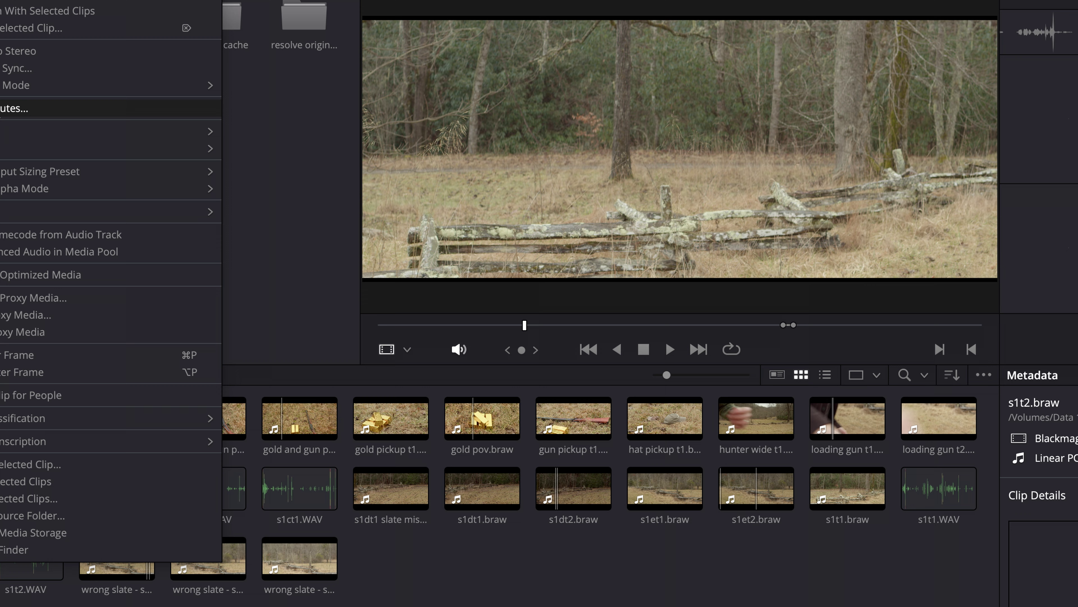
click(12, 107)
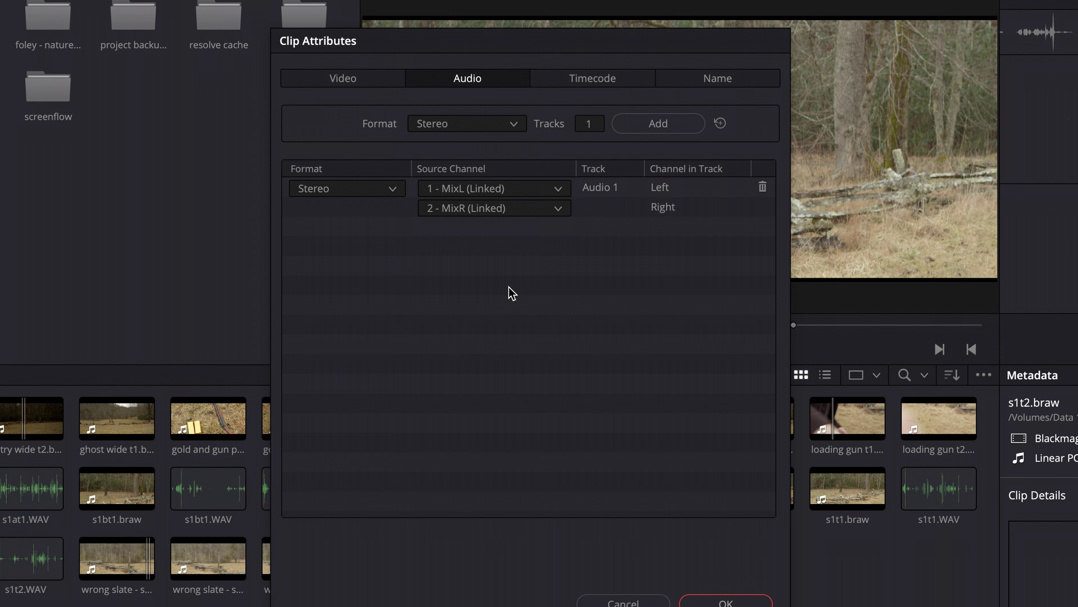
click(558, 190)
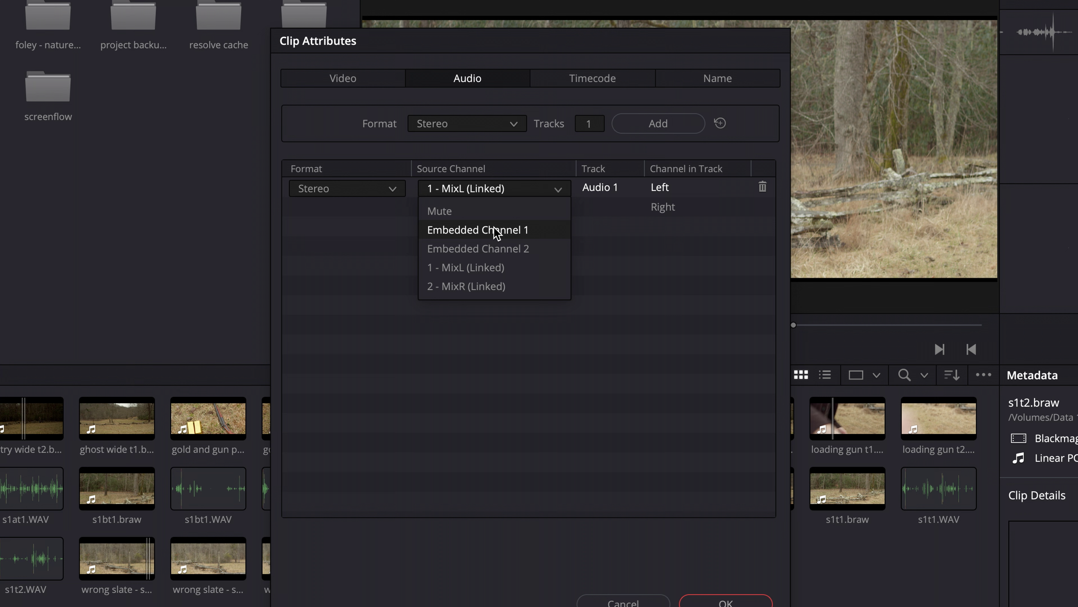
- Place s1t2.braw on the Blank Timeline and play from about 01:00:14:18 to check sync
click(467, 286)
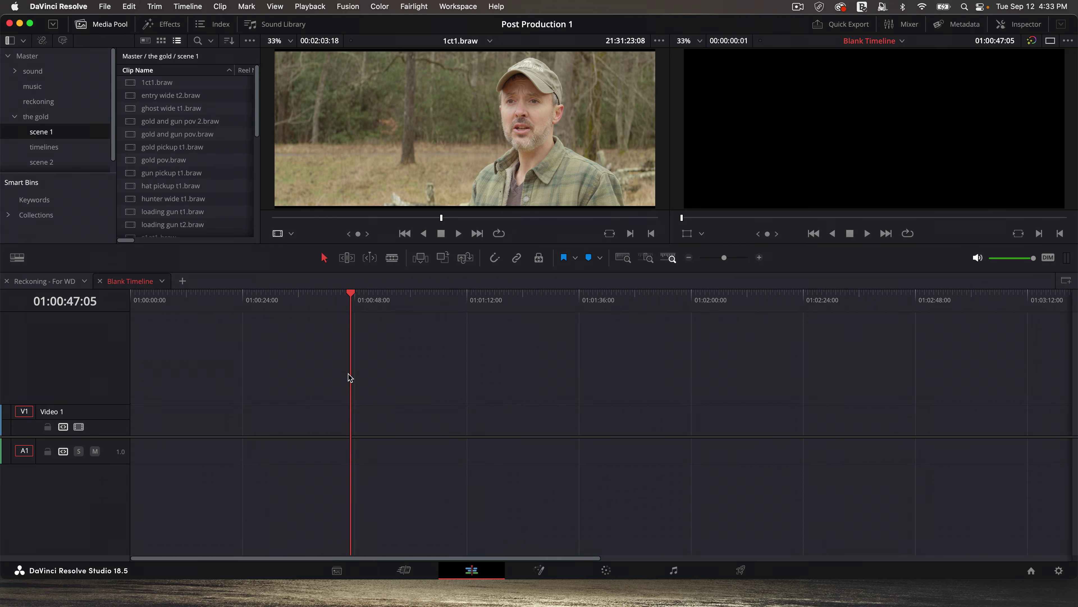
scroll(132, 149, down, 10)
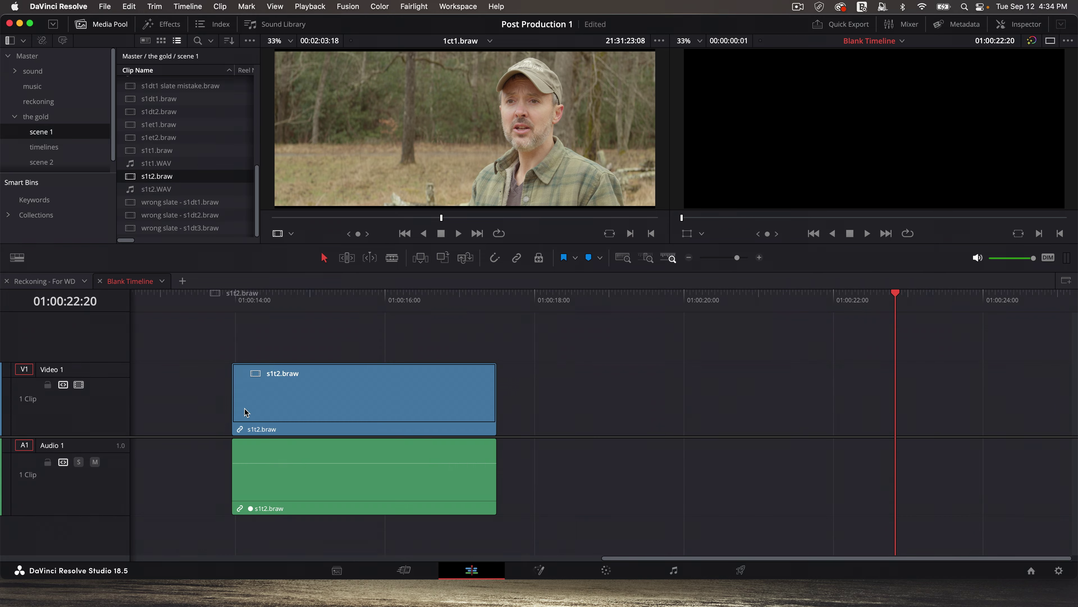
drag(354, 474, 306, 474)
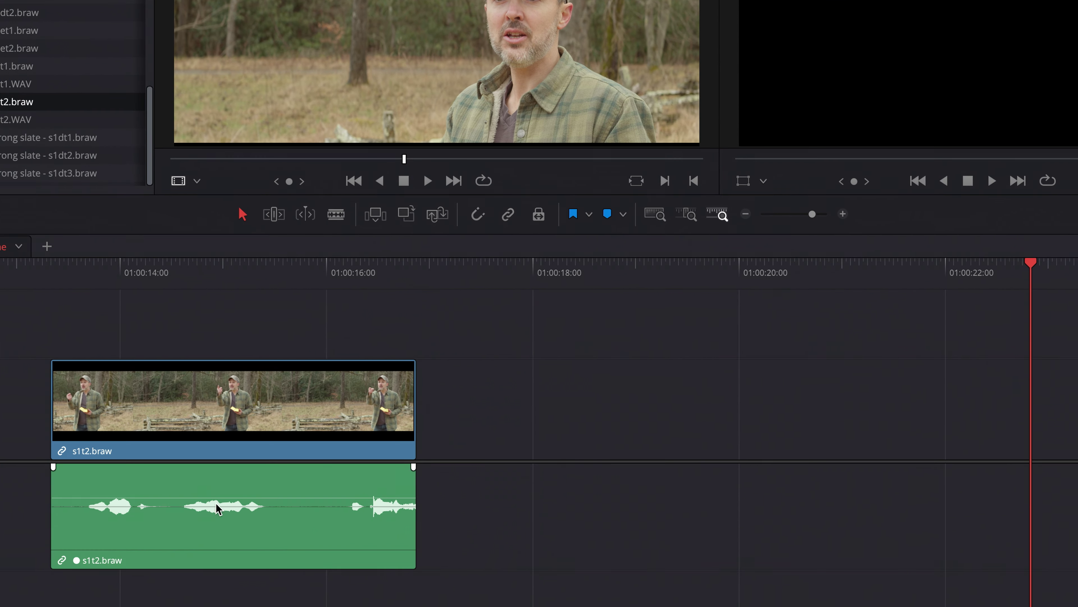
click(185, 280)
key(space)
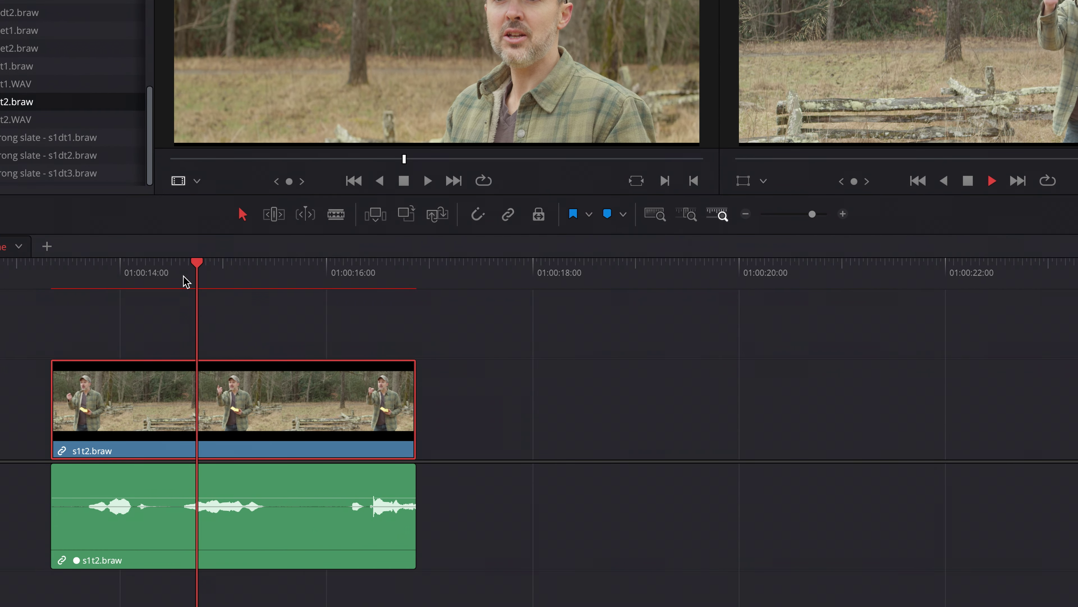
key(space)
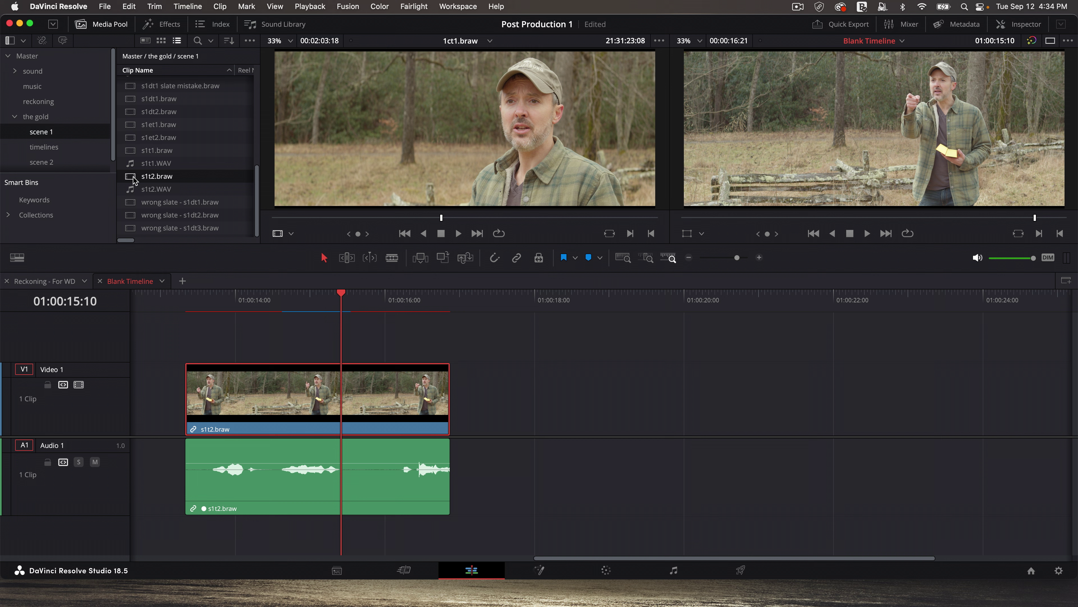
- Remap s1t2.braw's audio to Embedded Channels 1 and 2, then add a second copy to the timeline
right_click(132, 180)
click(136, 174)
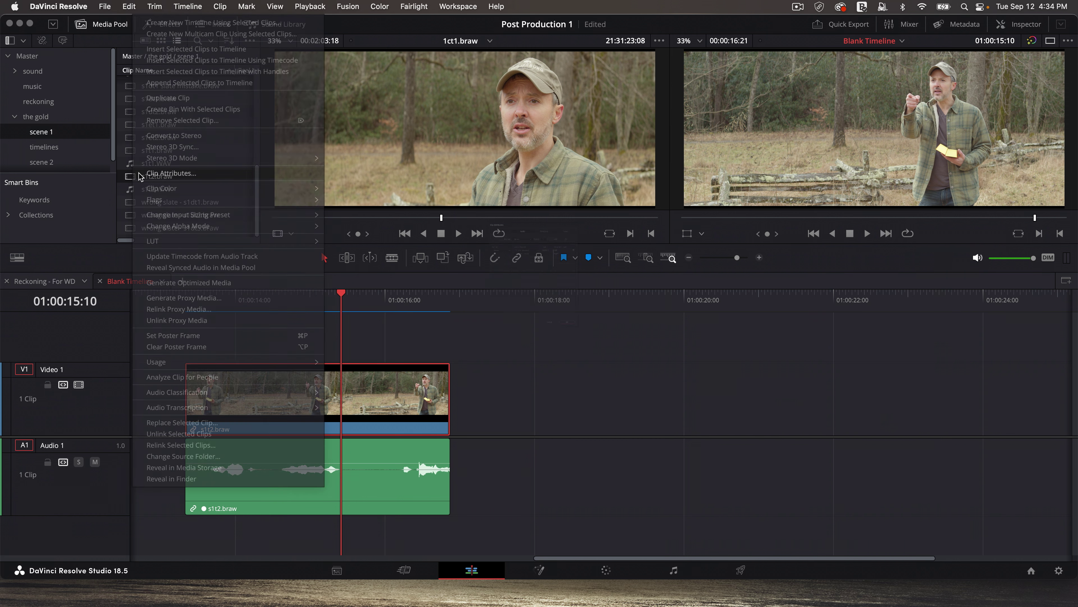
click(496, 193)
click(499, 200)
click(498, 200)
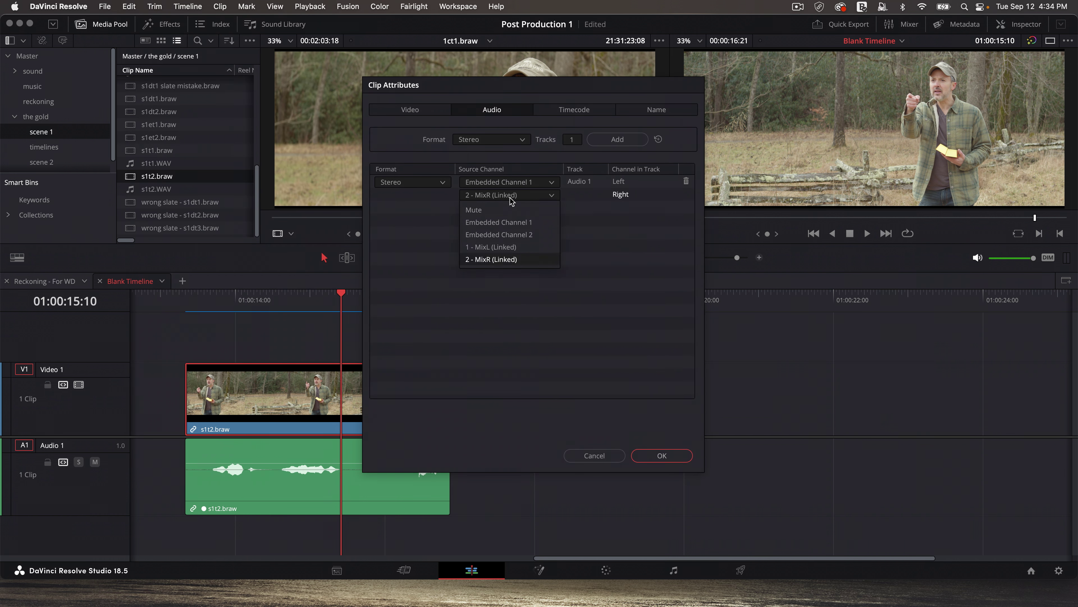
click(503, 237)
click(661, 458)
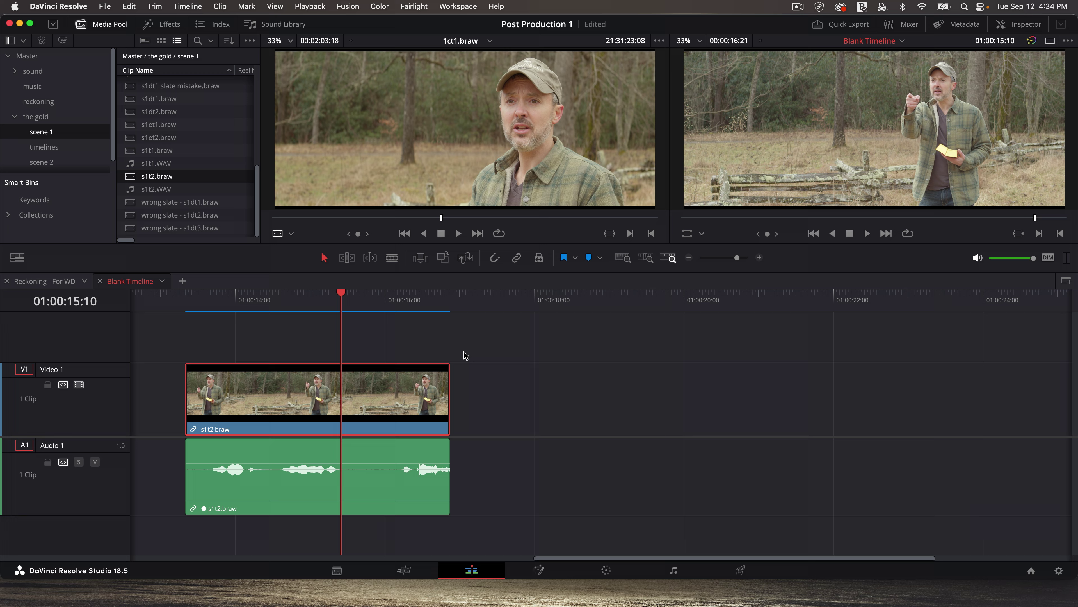
drag(157, 176, 533, 421)
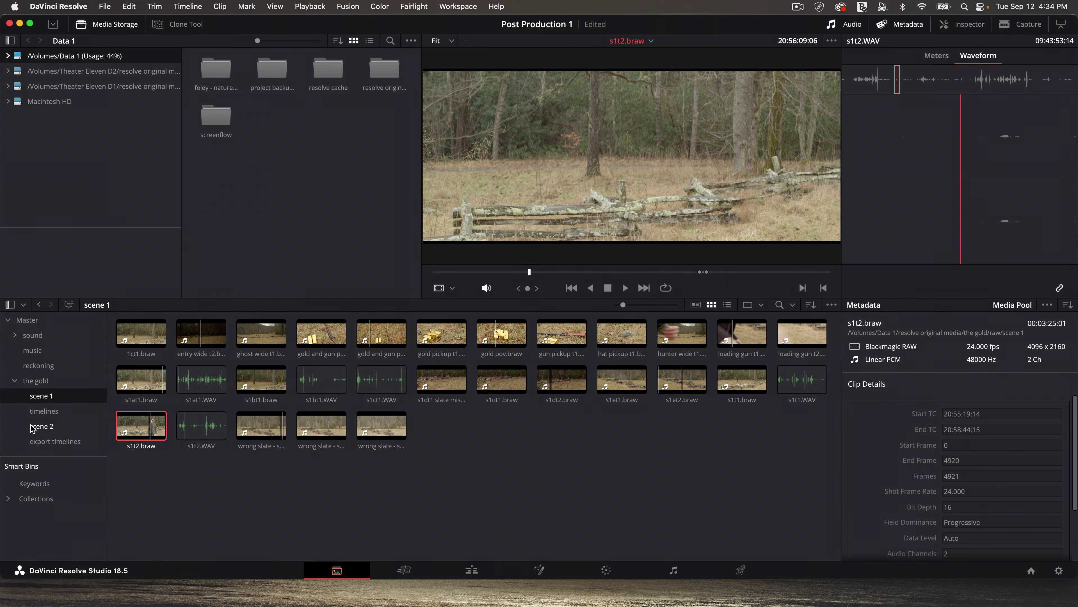
- In the reckoning bin, inspect s7rt5.braw's audio channel attributes without changing them
click(36, 368)
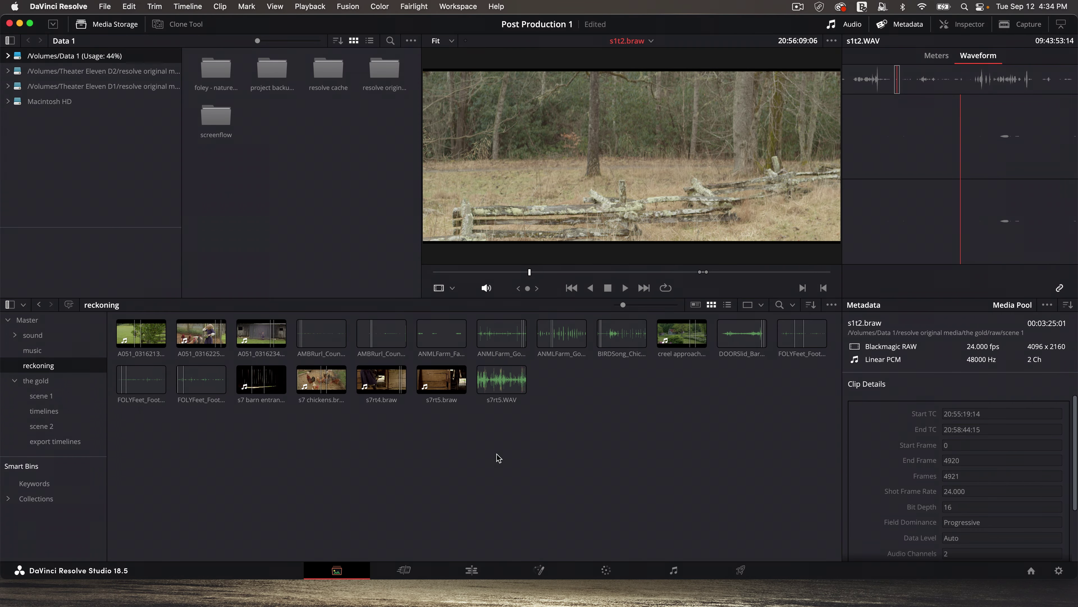
click(439, 406)
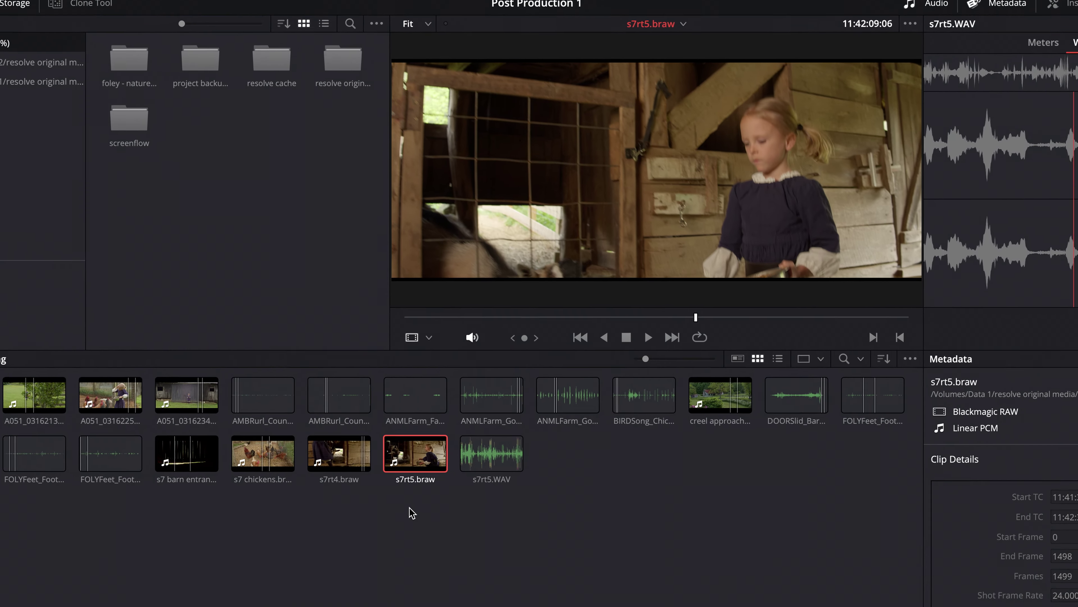
right_click(419, 453)
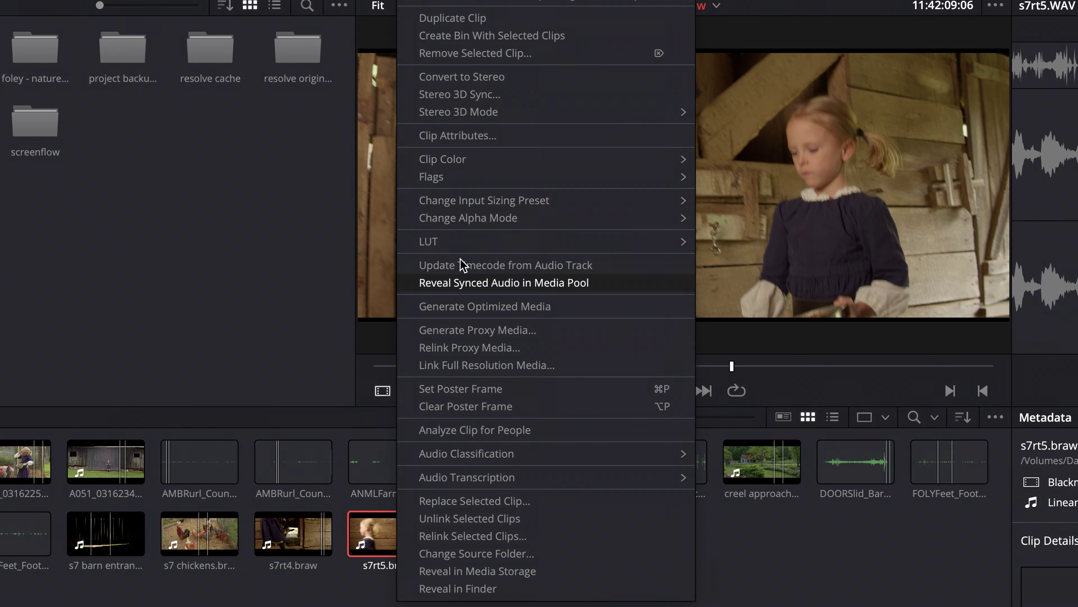
click(460, 135)
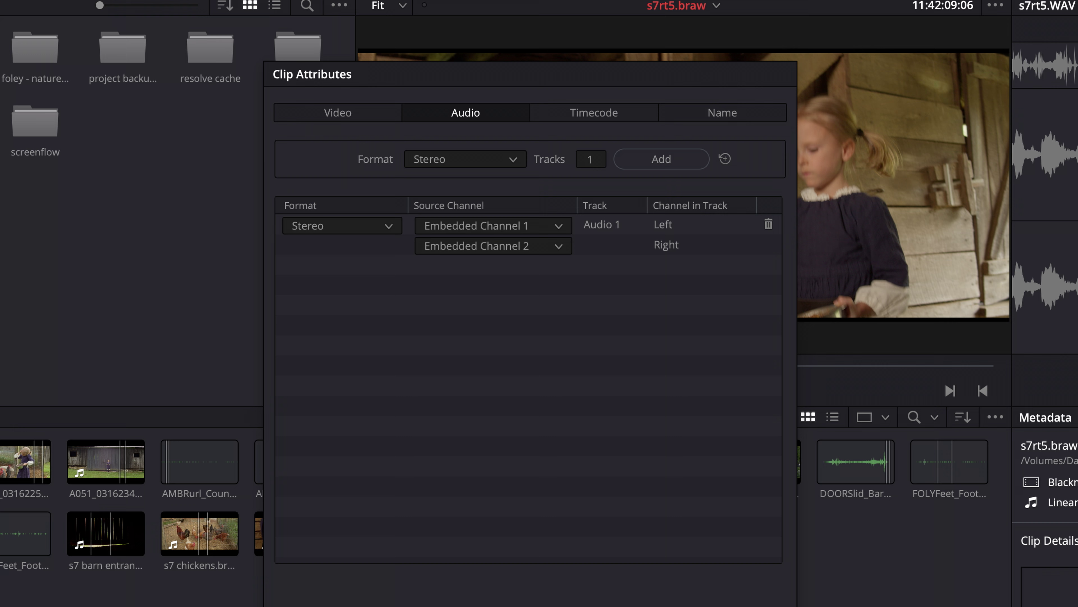
key(Escape)
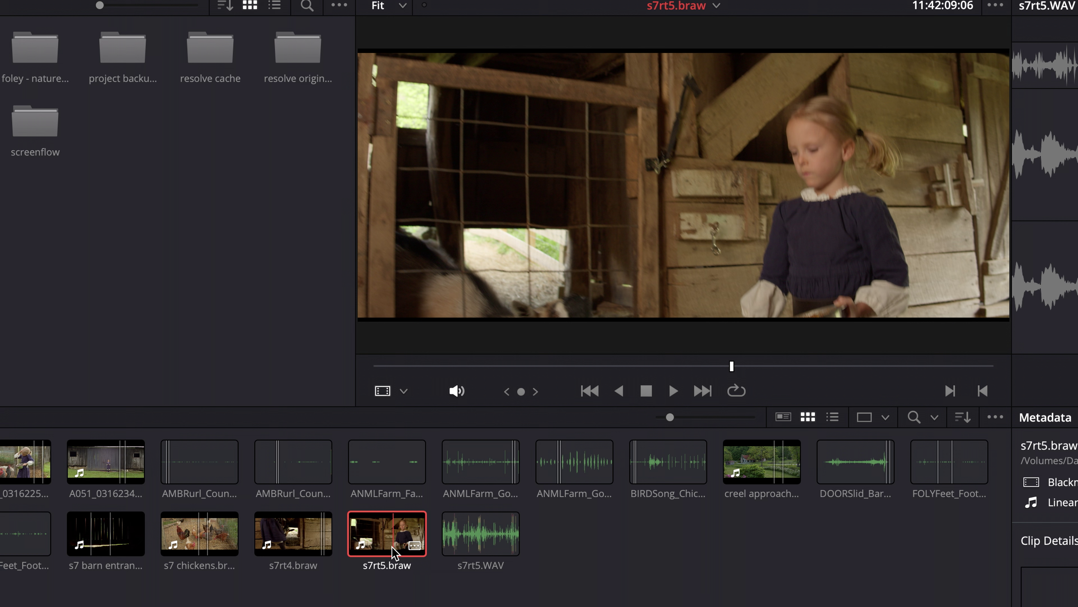
- Auto-sync s7rt5.braw with s7rt5.WAV by waveform, then scrub the camera clip to the goat shot
drag(393, 599, 486, 536)
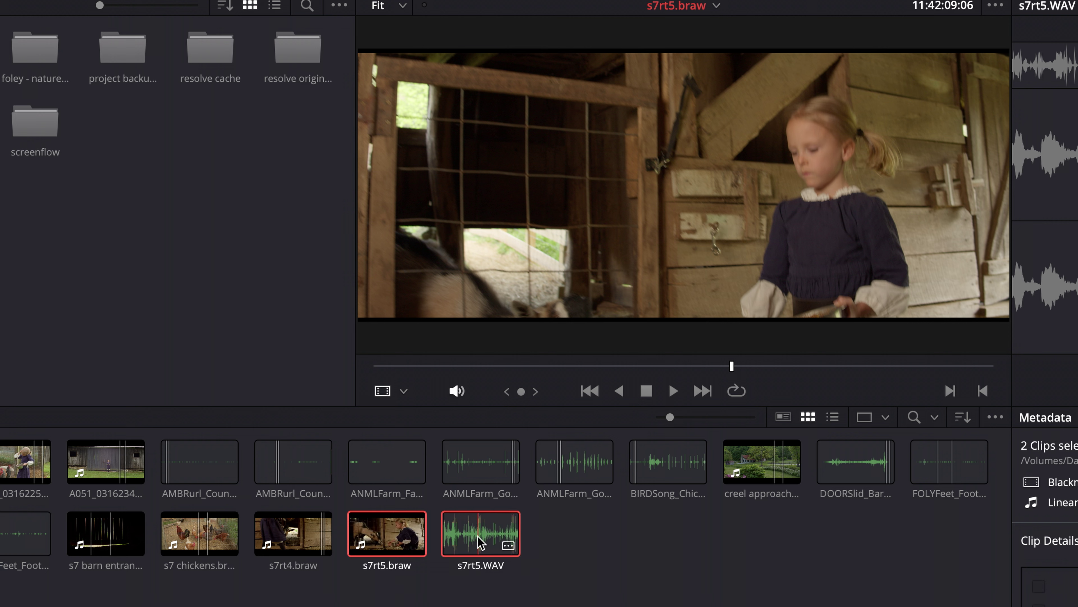
right_click(481, 542)
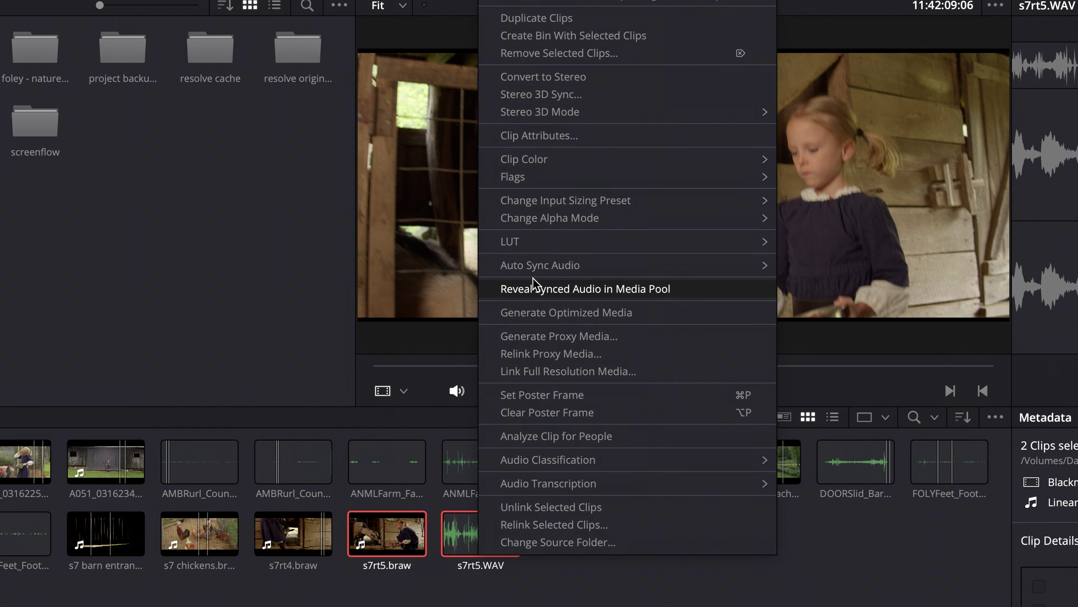
mouse_move(559, 266)
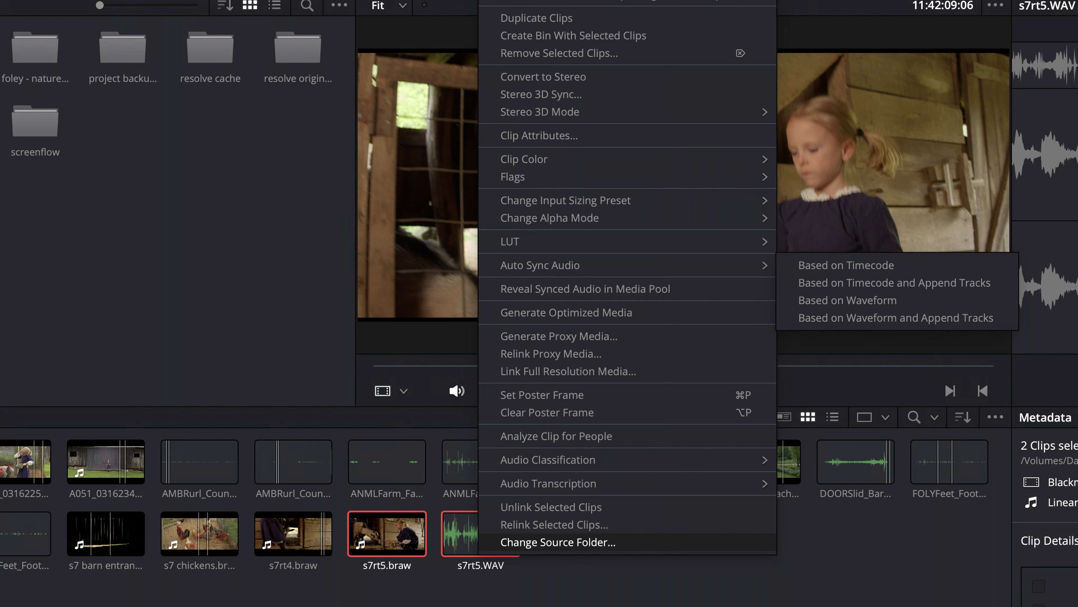
click(558, 542)
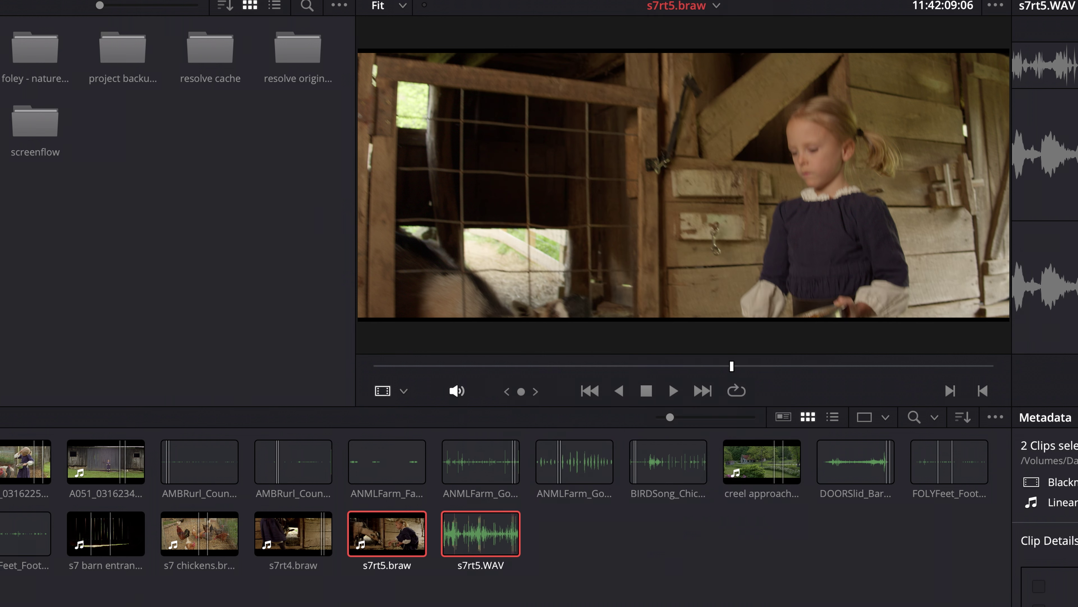
click(378, 534)
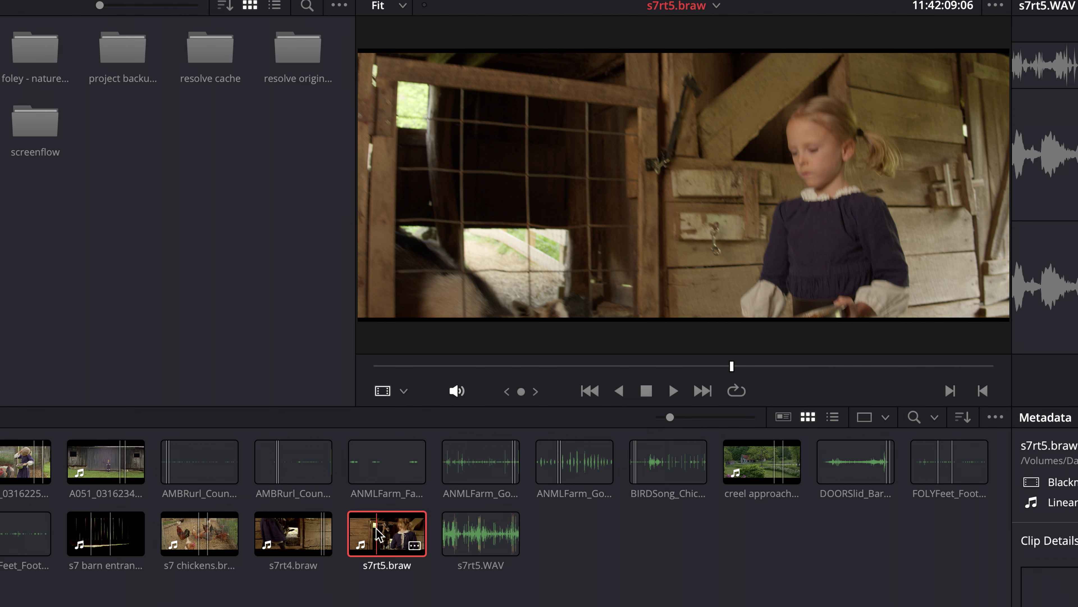
drag(378, 366, 449, 366)
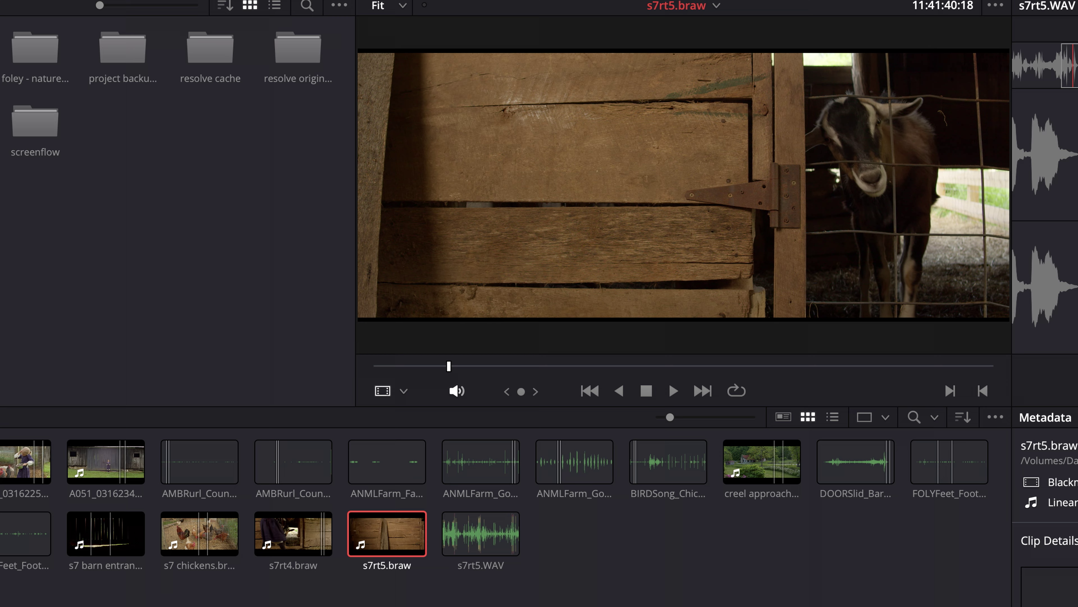
- Load s7rt5.WAV with its waveform displayed and park on the clap spike at 15:22:42:19
click(480, 536)
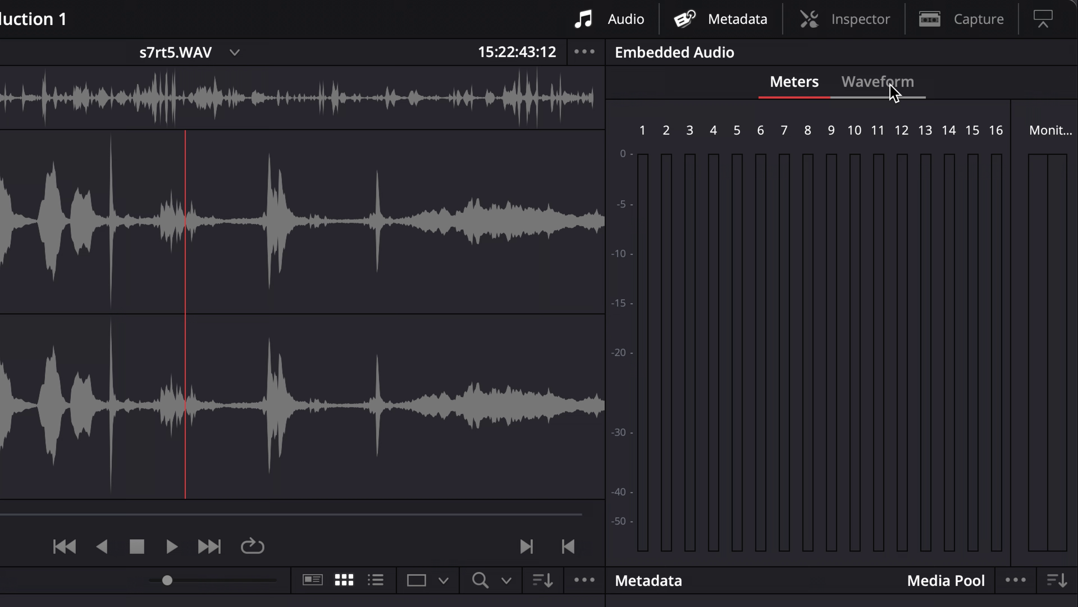
click(889, 85)
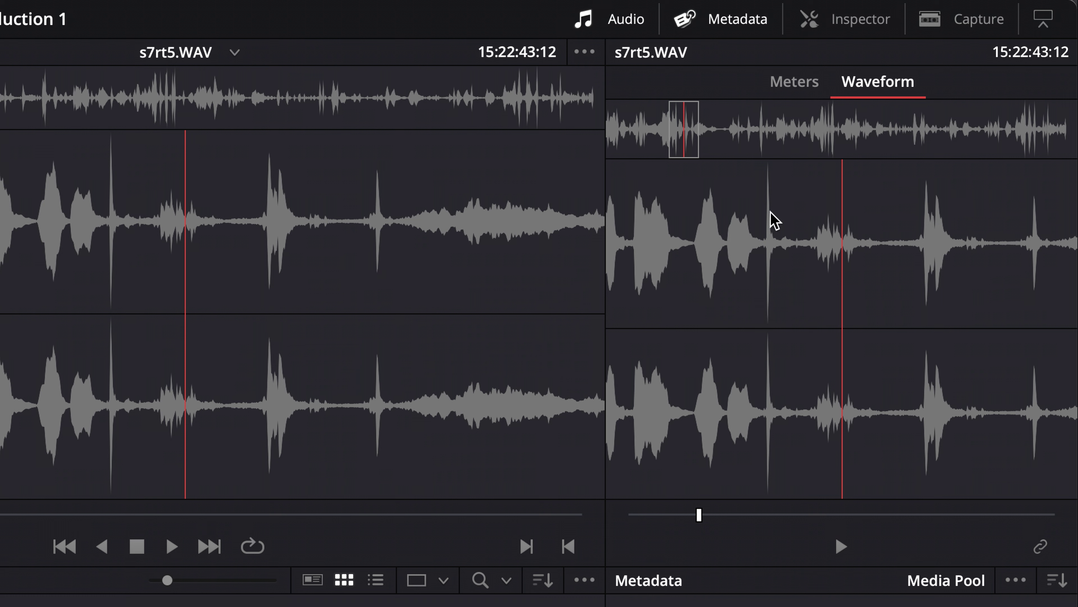
drag(701, 516, 691, 521)
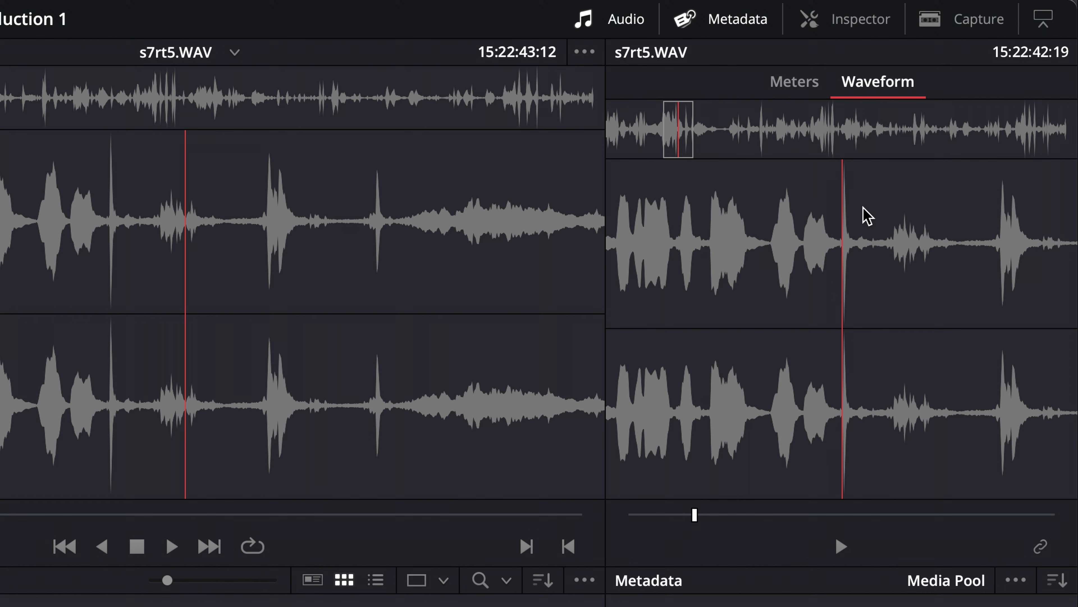
click(847, 307)
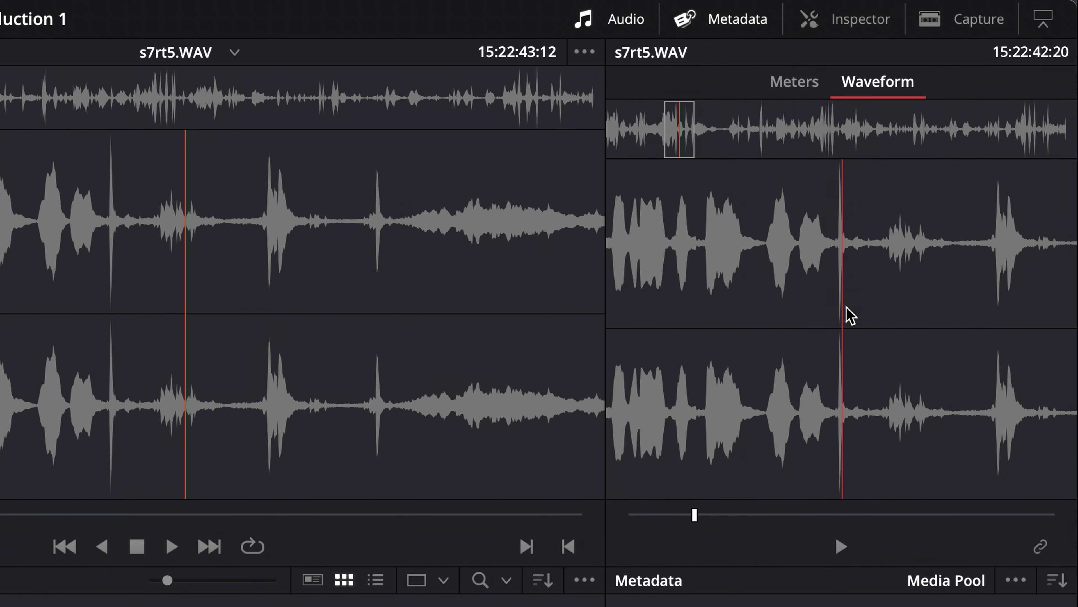
click(846, 314)
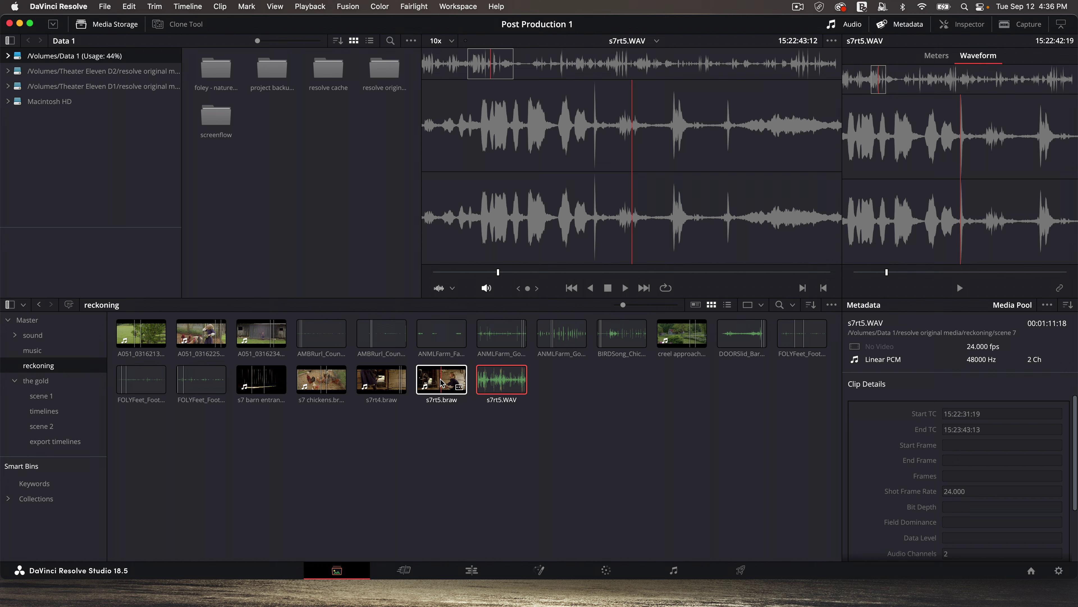
- Load s7rt5.braw and jog forward to the slate clap frame at 11:41:40:00
click(442, 382)
drag(436, 272, 476, 276)
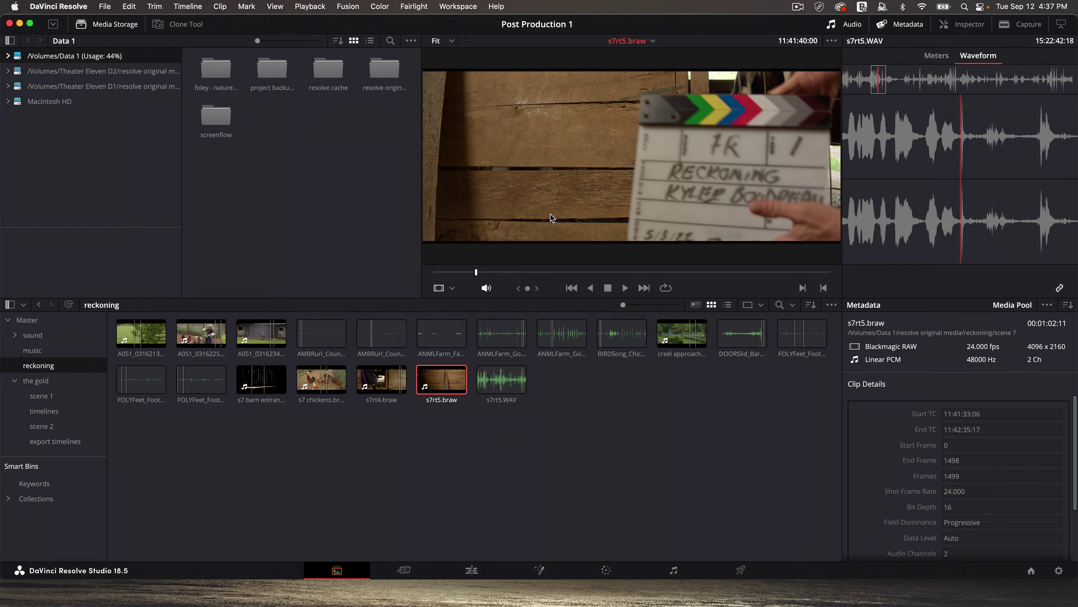
click(480, 434)
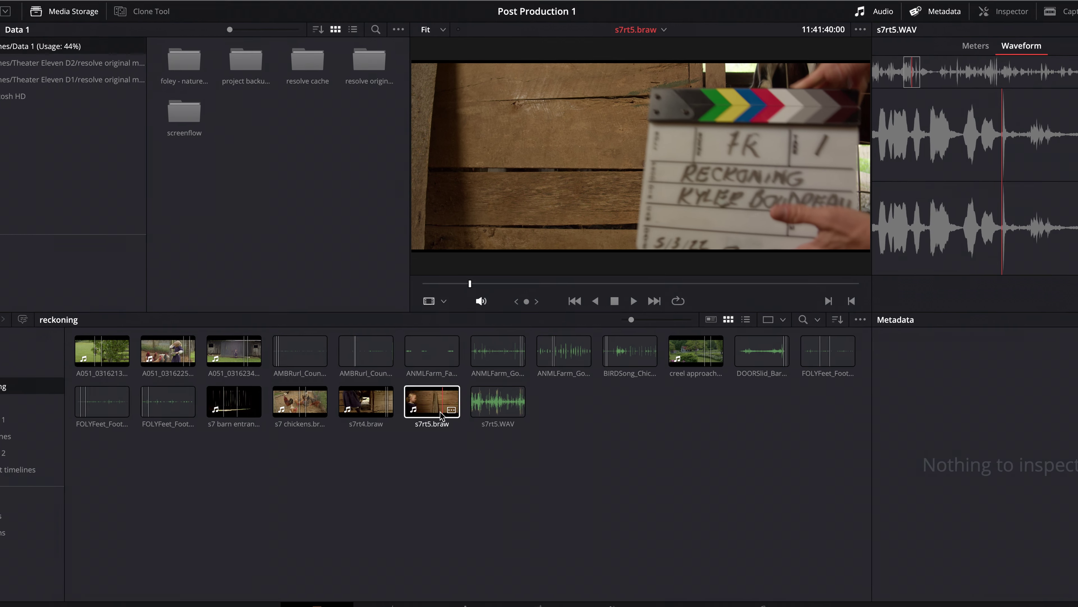
right_click(446, 380)
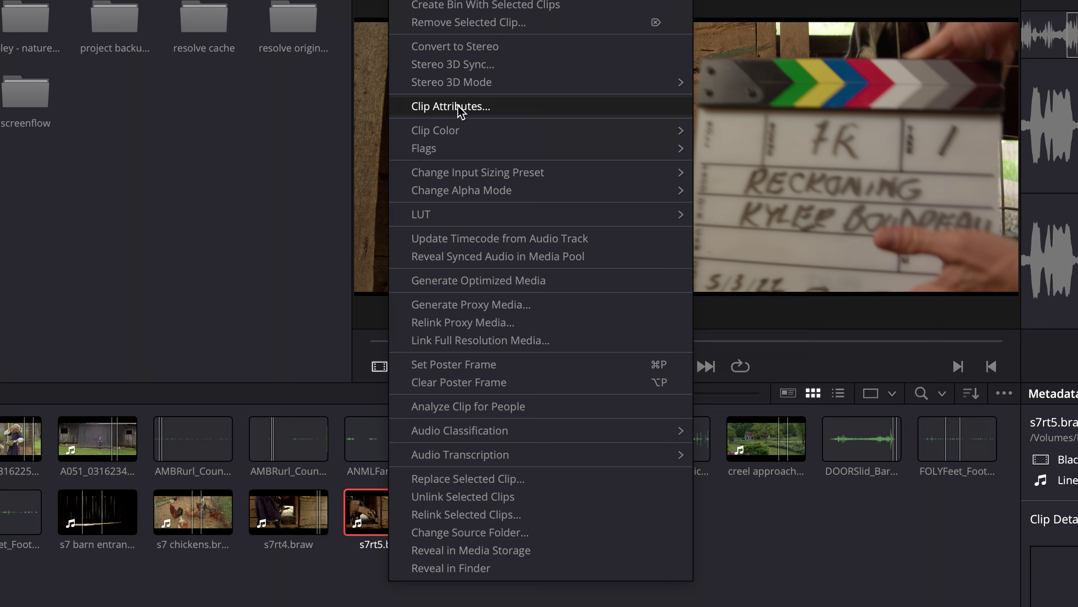
click(463, 107)
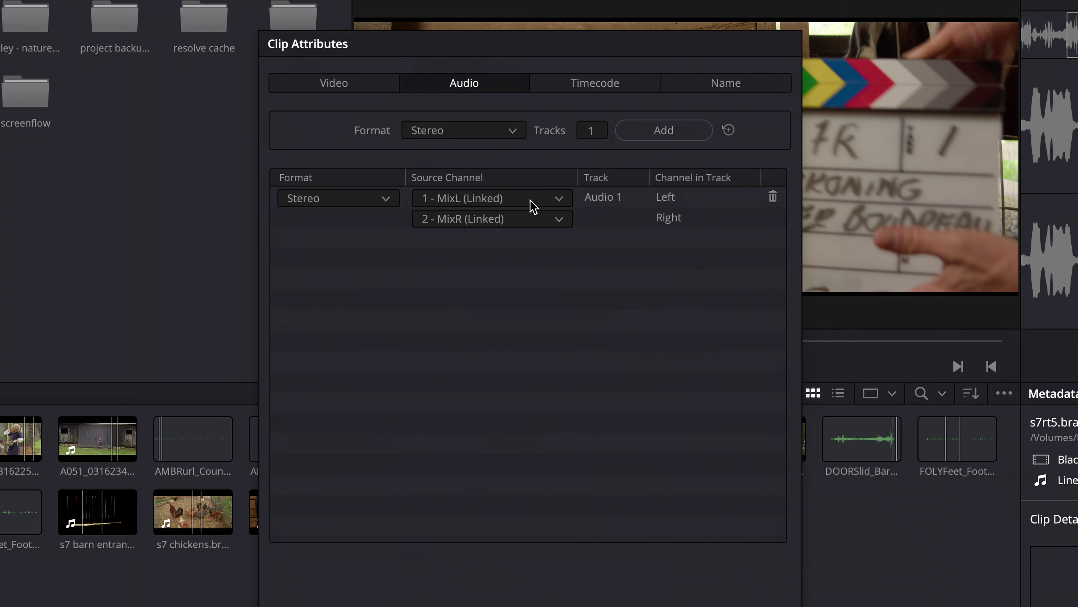
click(560, 203)
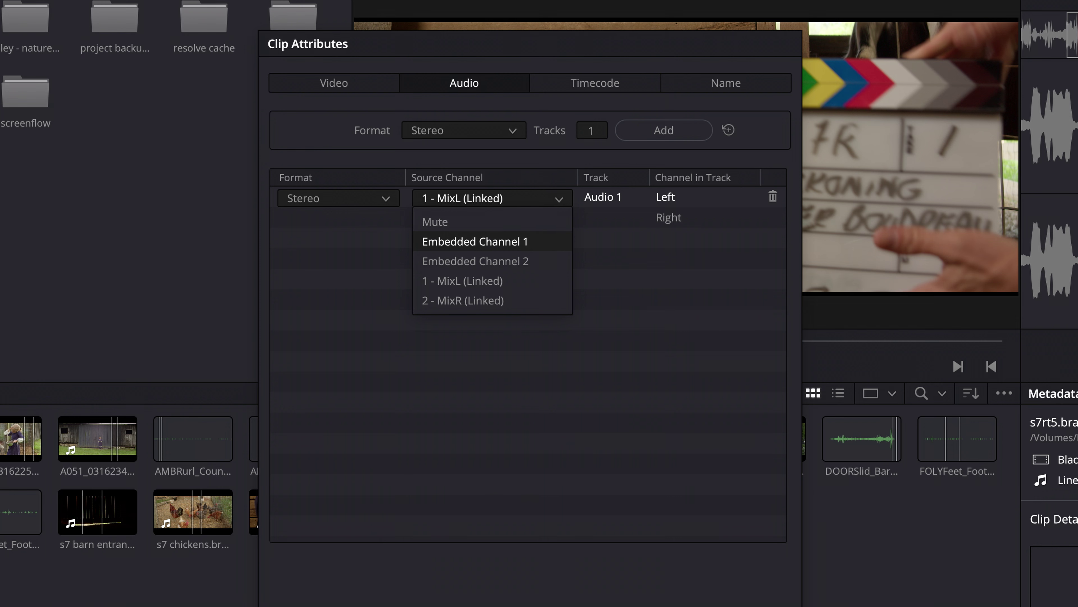
key(Escape)
click(660, 462)
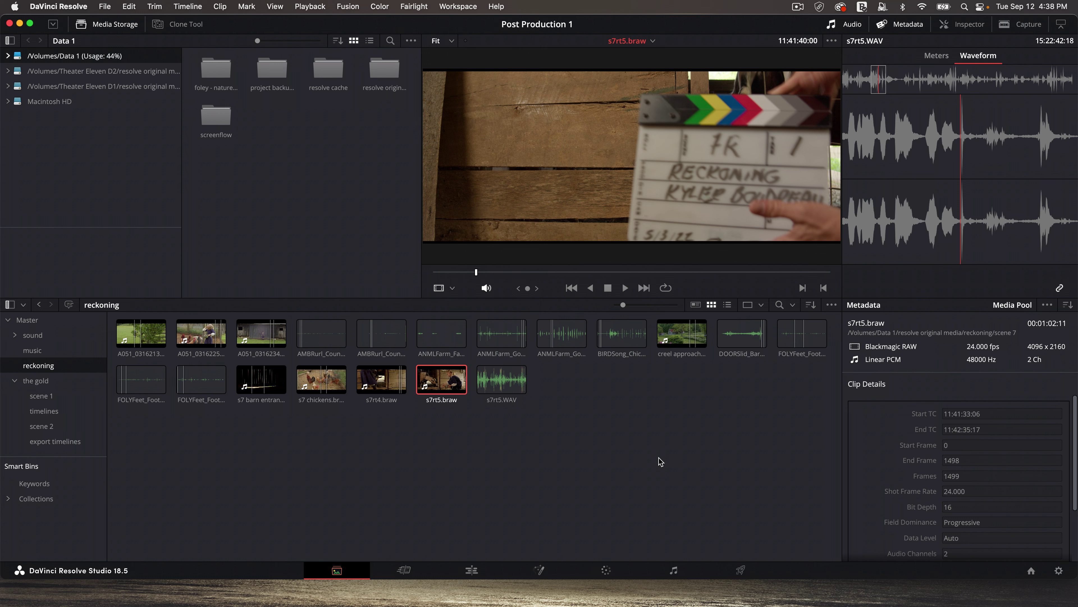
- Load the s7rt4.braw goat shot into the viewer, select all bin clips, then clear the selection
click(381, 378)
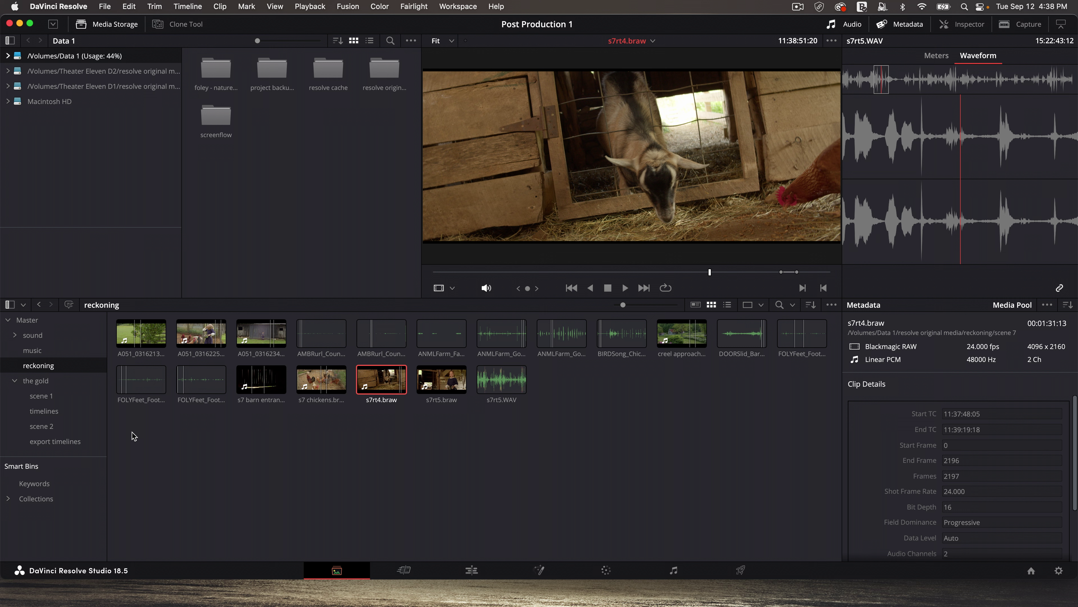
drag(133, 433, 828, 319)
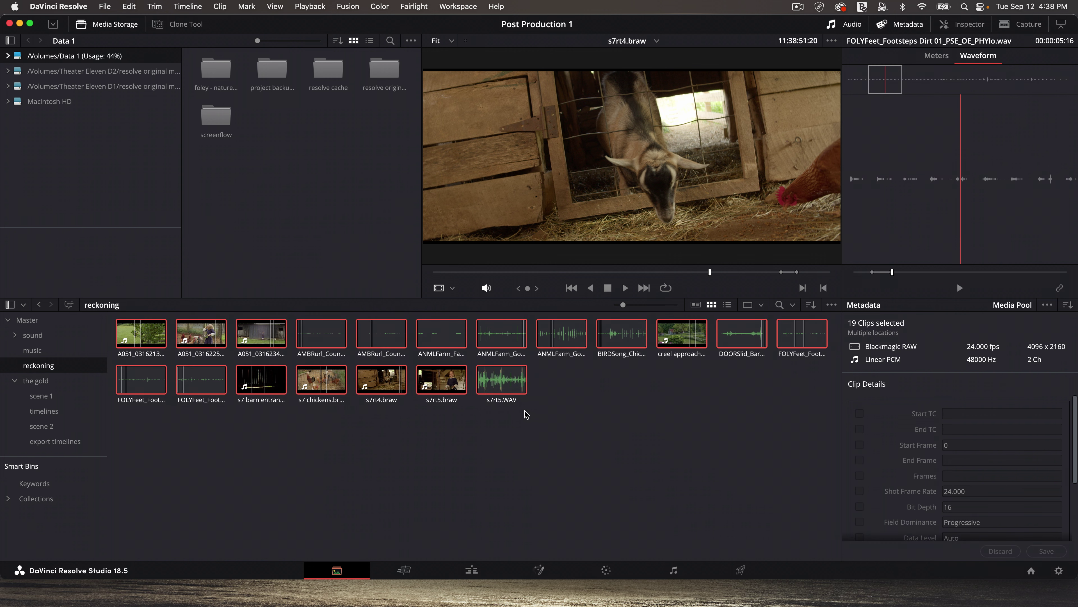
click(454, 464)
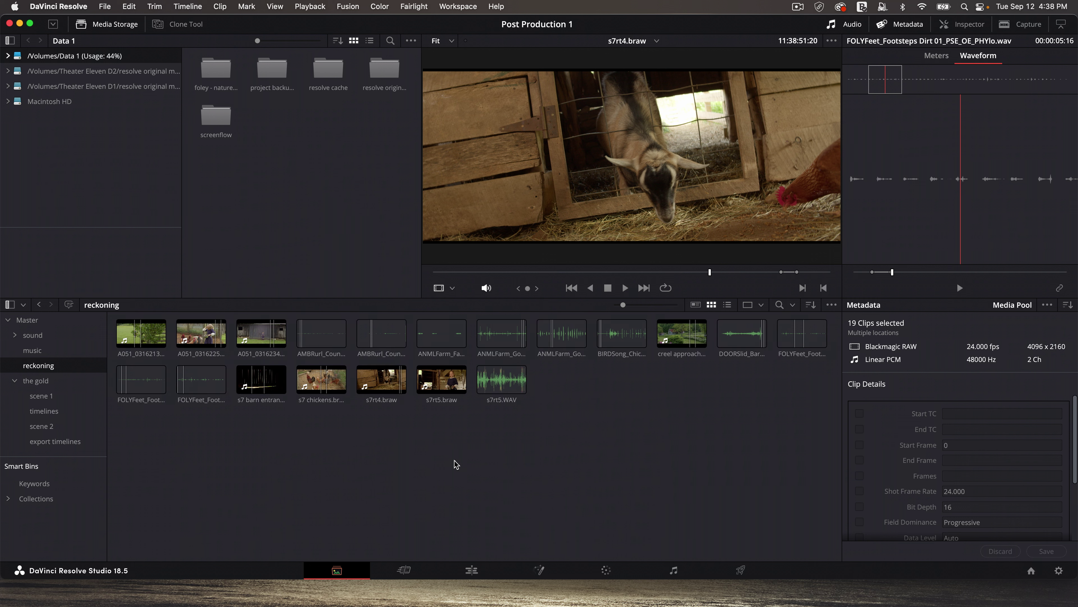